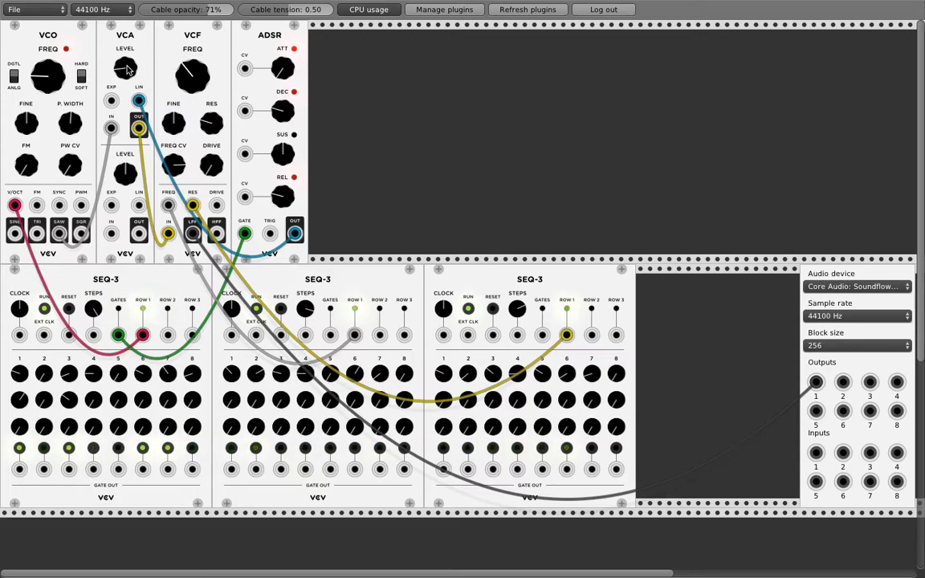
Step: Raise the first VCA's level and delete the VCF frequency and resonance modulation cables
left_click_drag(129, 71, 128, 64)
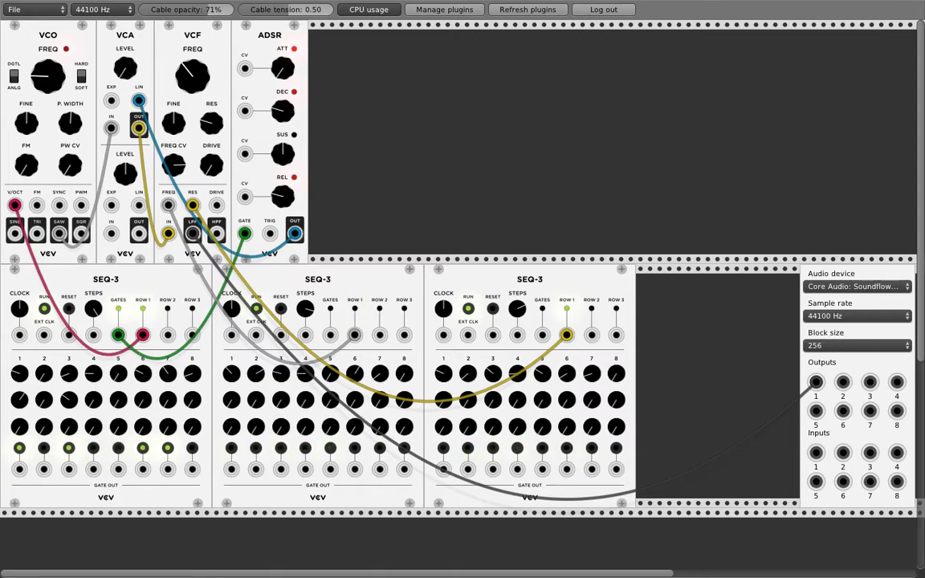
right_click(357, 339)
right_click(566, 335)
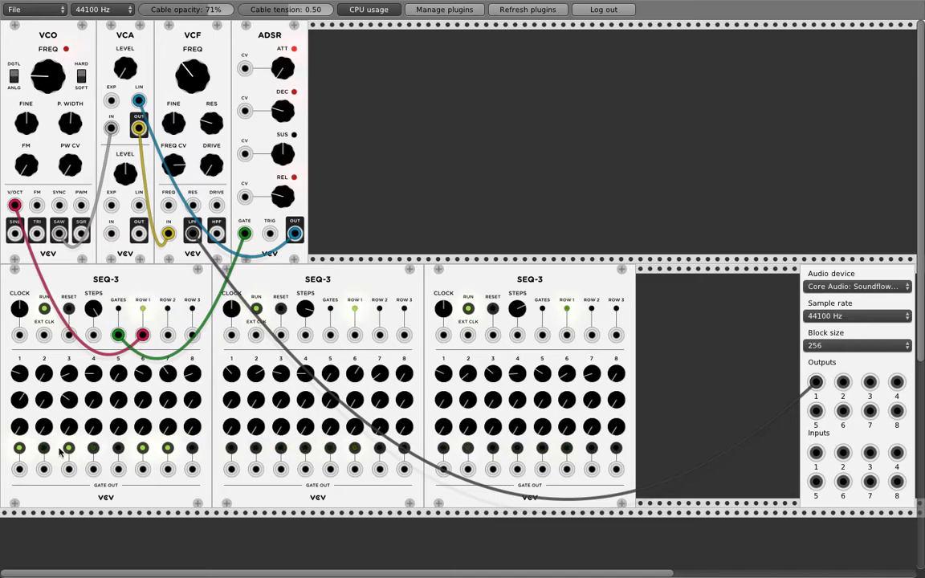
Step: Try a reset cable from the first sequencer's gate to the middle, then the right SEQ-3, and remove it
left_click_drag(24, 474, 280, 335)
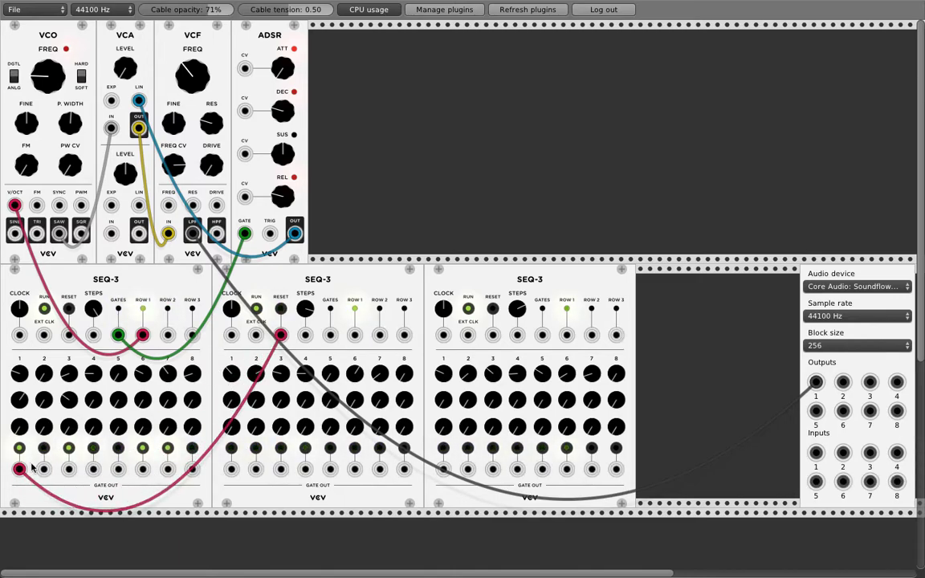
left_click_drag(281, 335, 492, 334)
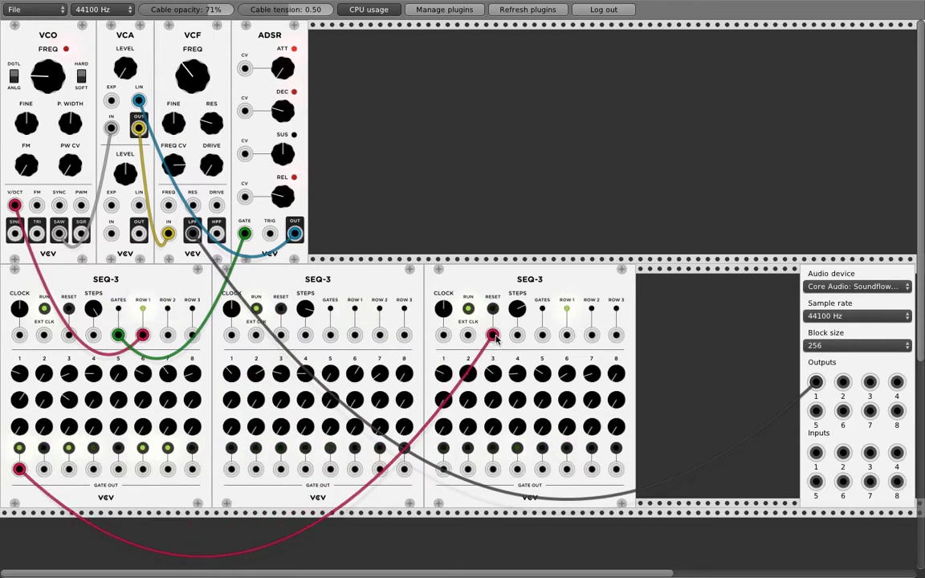
right_click(494, 337)
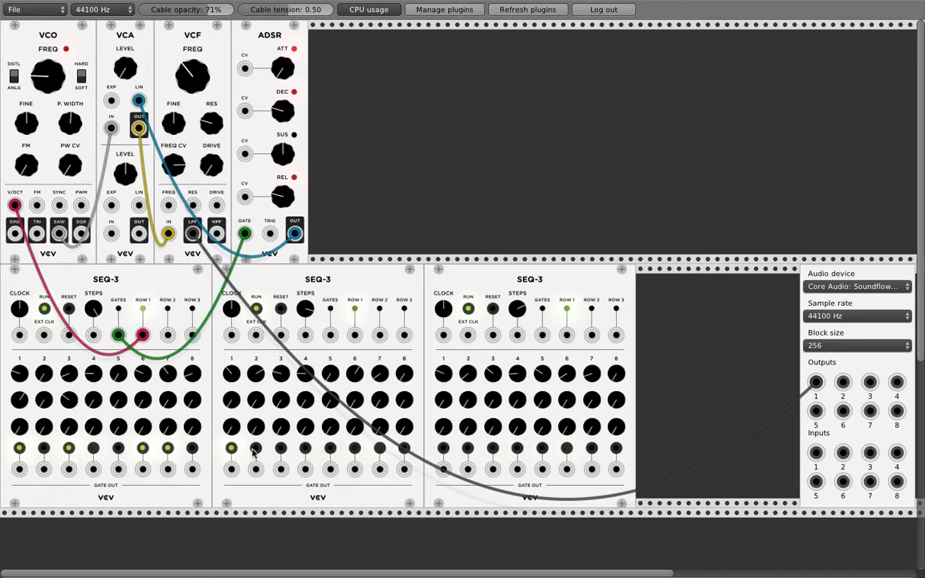
Step: Toggle the middle SEQ-3 gate buttons so steps 1, 3, 5 and 7 are on
left_click(255, 448)
left_click(280, 448)
left_click(305, 448)
left_click(330, 448)
left_click(354, 448)
left_click(379, 448)
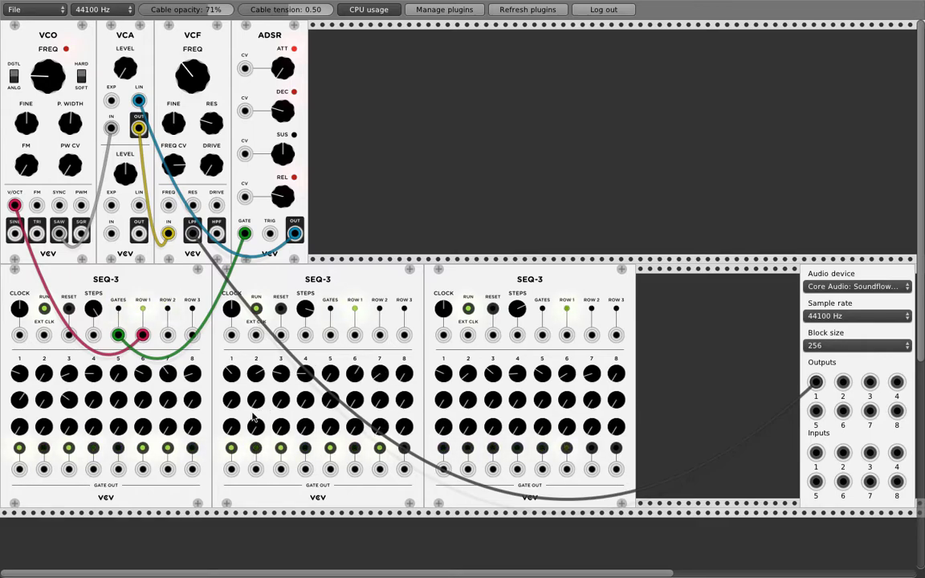
Step: Turn on gates for steps 2, 4, 6 and 8 on the right SEQ-3
left_click(468, 448)
left_click(517, 448)
left_click(567, 448)
left_click(616, 448)
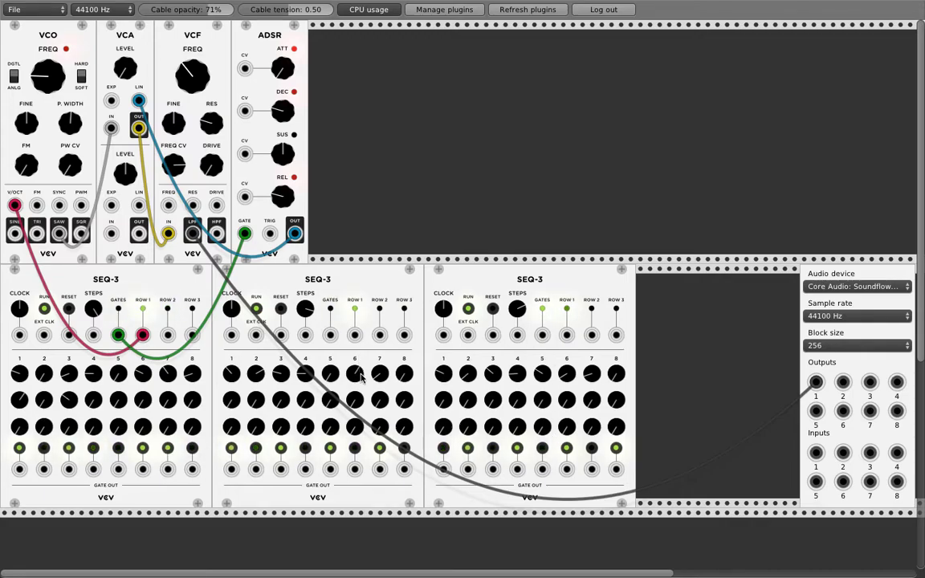
Step: Add two Fundamental ADSR envelopes to the top row, closing the gap between them
right_click(342, 125)
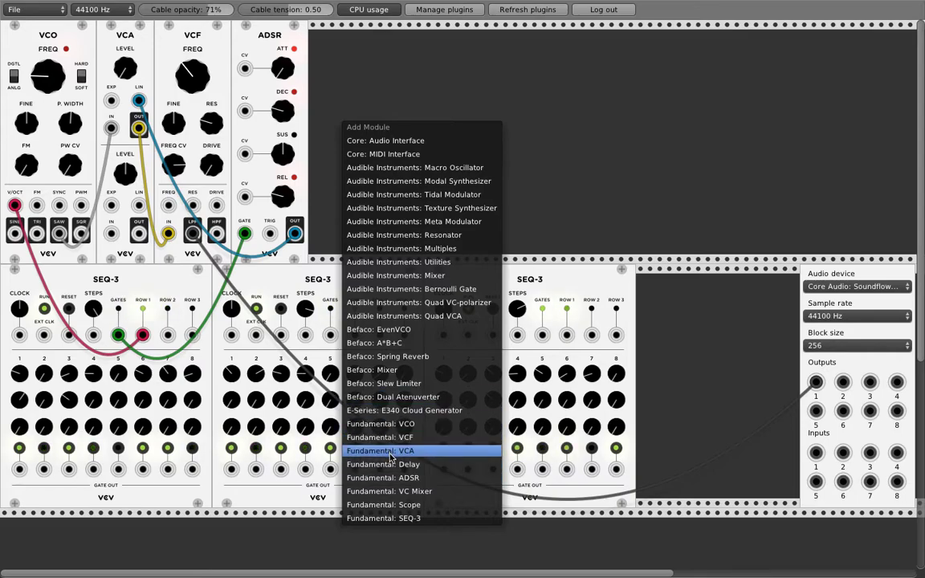
left_click(365, 478)
right_click(431, 140)
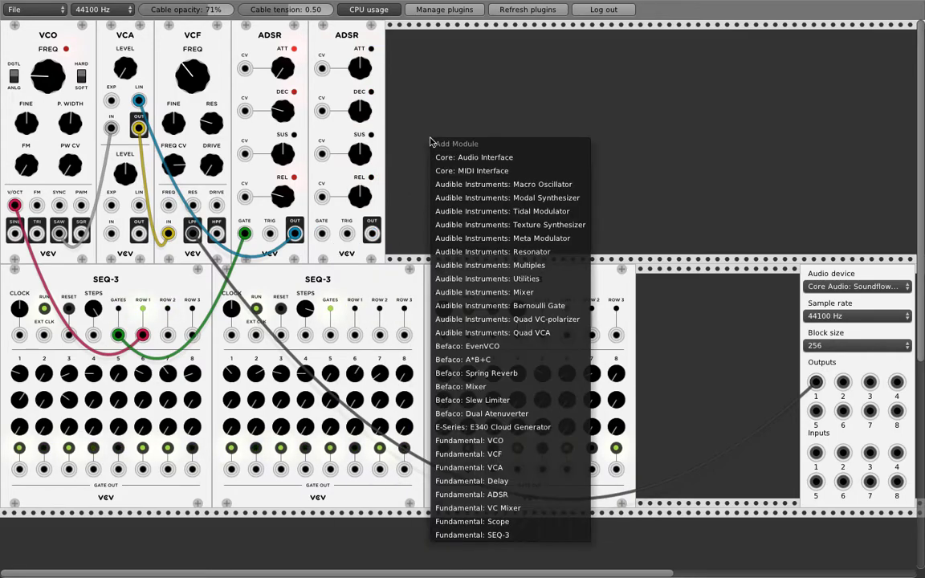
left_click(491, 496)
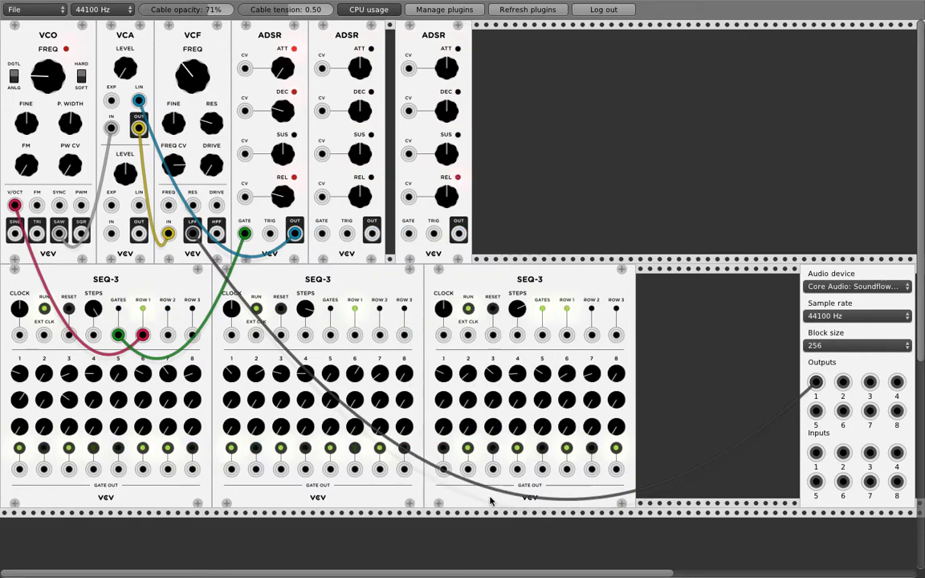
left_click_drag(447, 46, 437, 46)
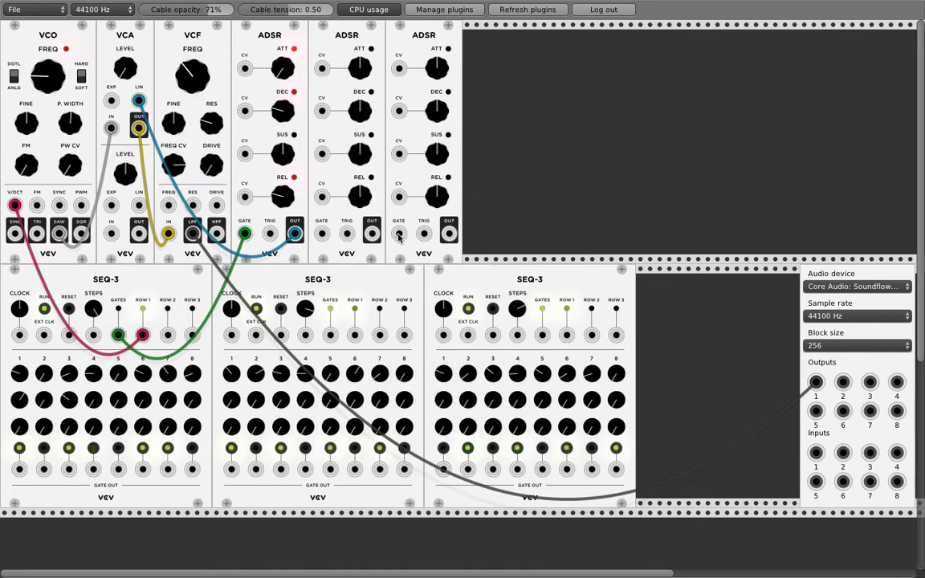
Step: Gate the second ADSR from the middle SEQ-3 and the third from the right, and lengthen its release
left_click_drag(330, 334, 321, 234)
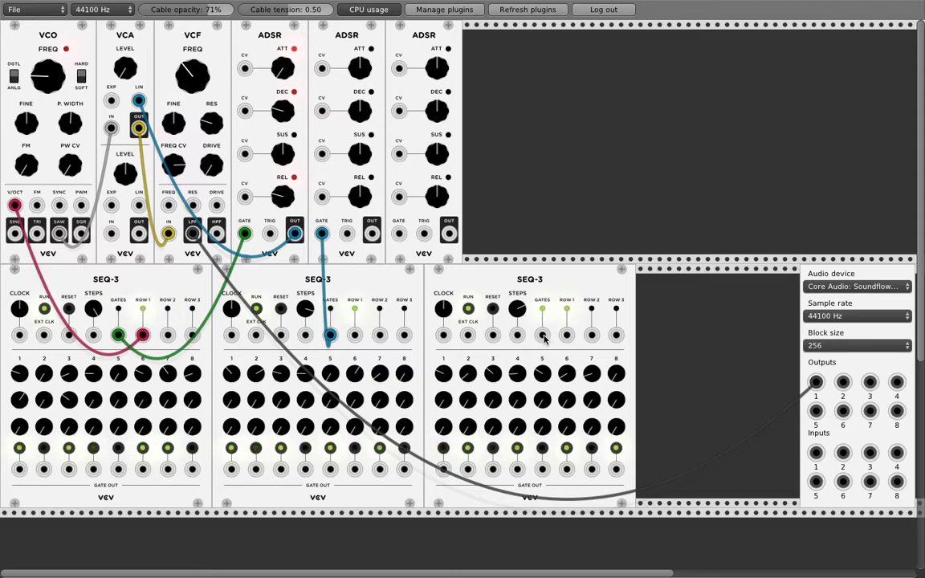
left_click_drag(542, 335, 400, 239)
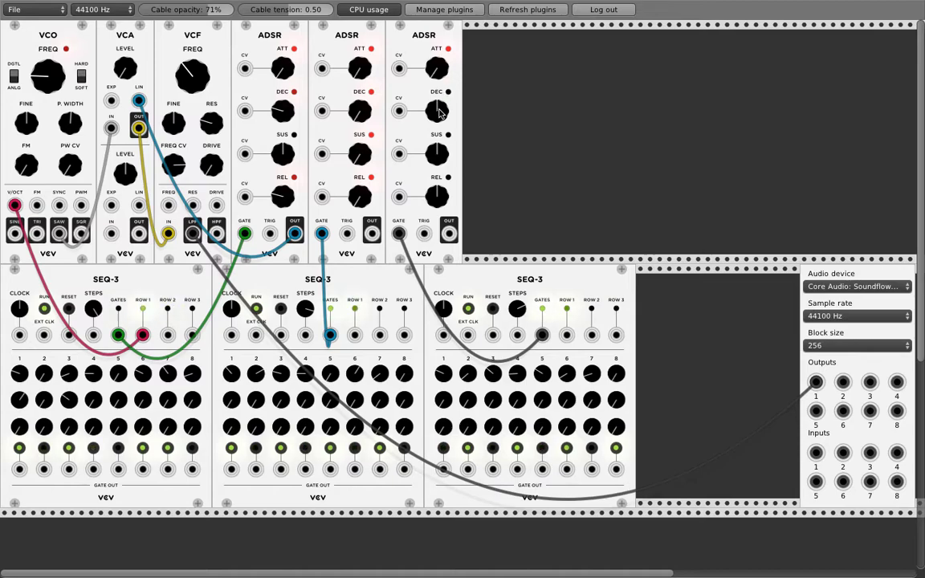
left_click_drag(442, 131, 554, 457)
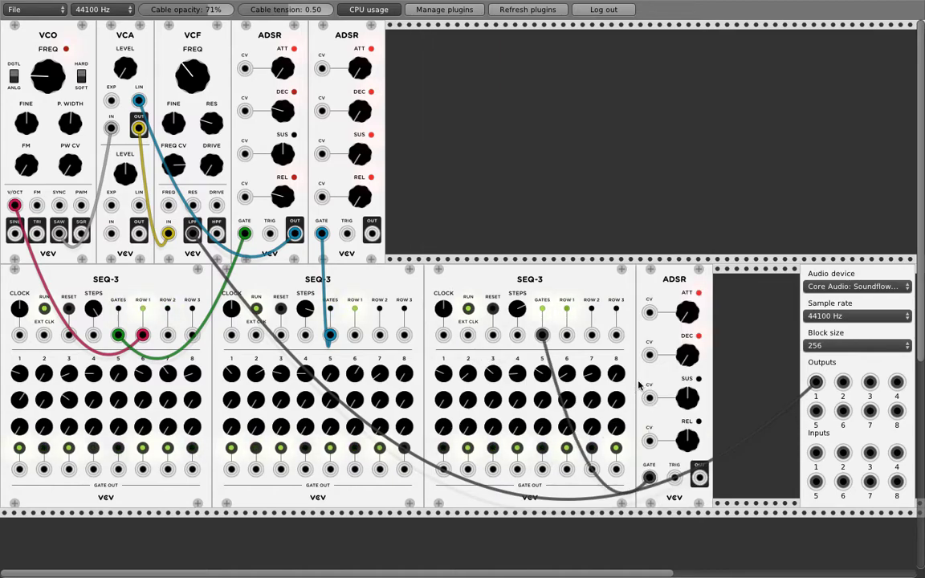
left_click_drag(683, 431, 434, 187)
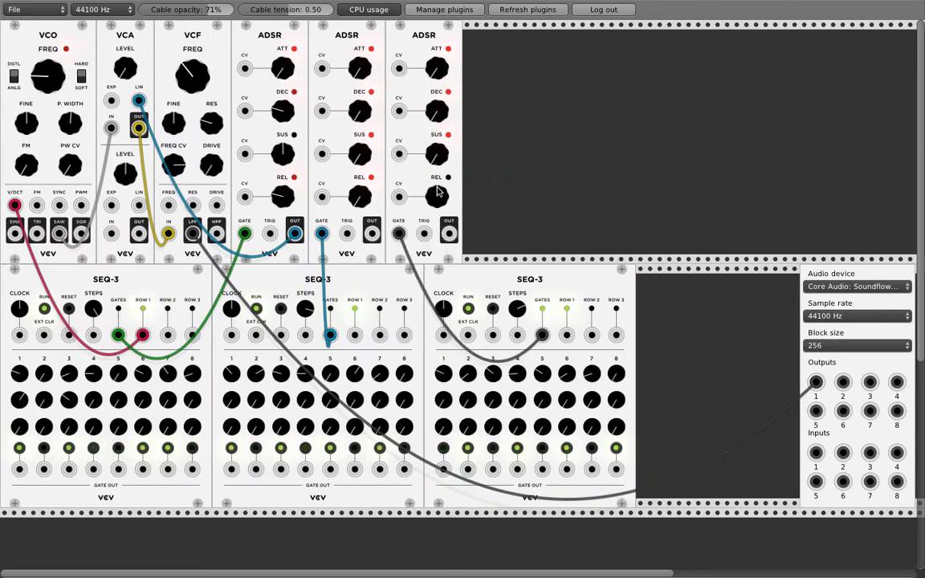
left_click_drag(436, 196, 436, 173)
Step: Add an Audible Instruments Multiples module beside the last ADSR and feed both new ADSR outputs into it
right_click(506, 119)
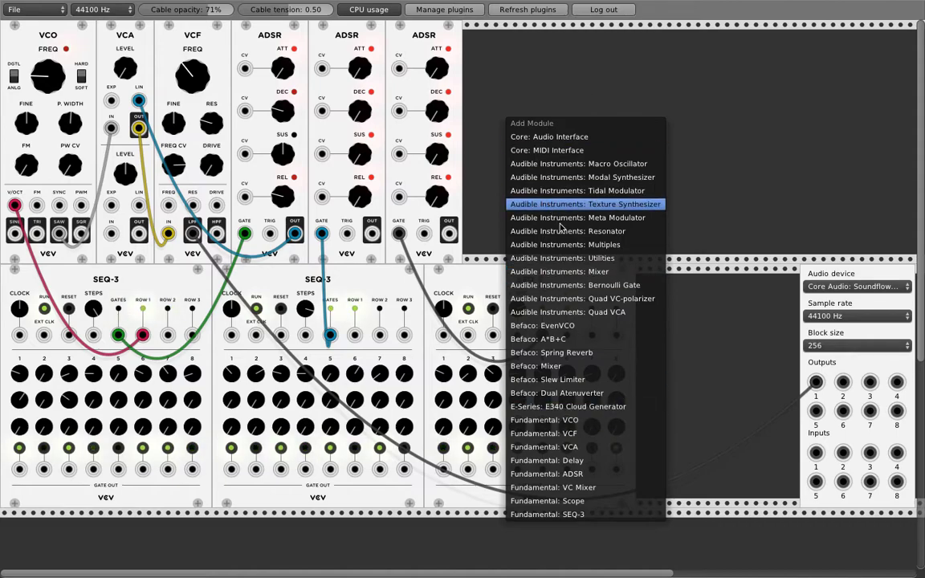
left_click(513, 244)
left_click_drag(519, 74, 490, 35)
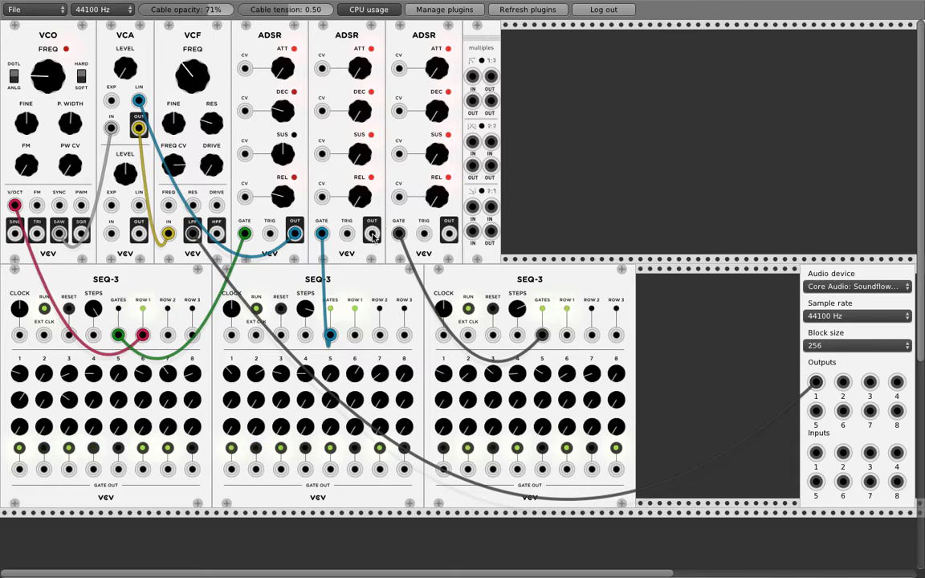
left_click_drag(374, 234, 472, 146)
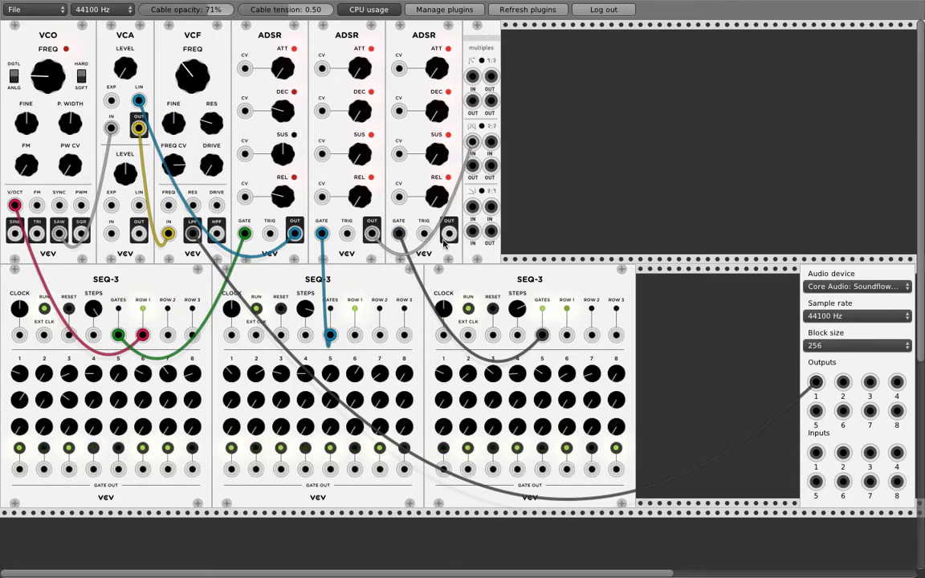
left_click_drag(449, 233, 491, 142)
Step: Add a second VCA beside Multiples and route a Multiples output into its input
right_click(560, 156)
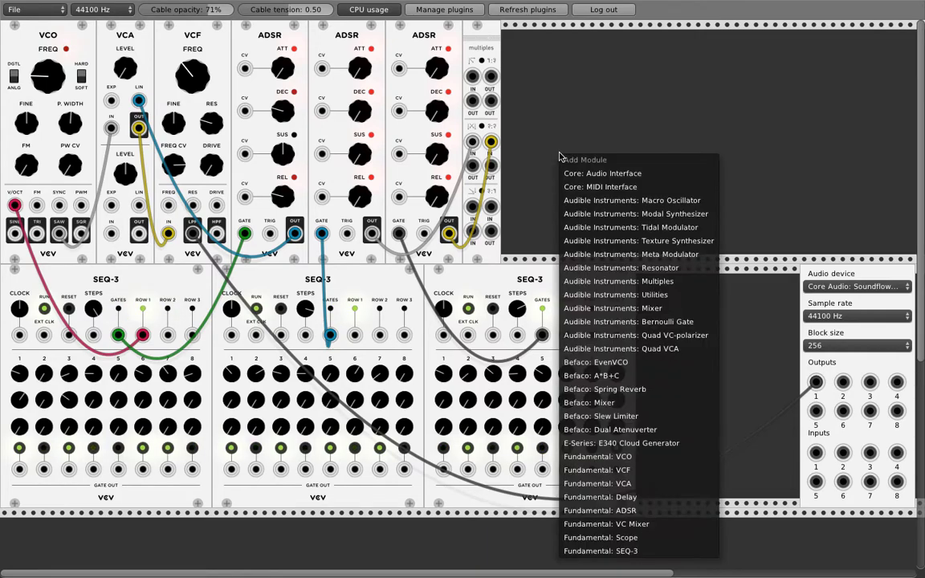
left_click(623, 483)
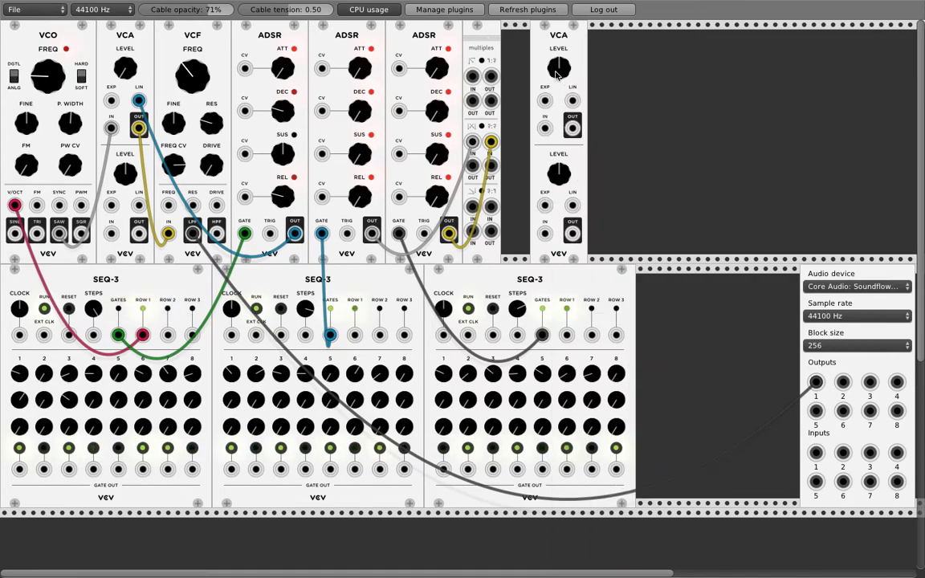
left_click_drag(559, 40, 532, 40)
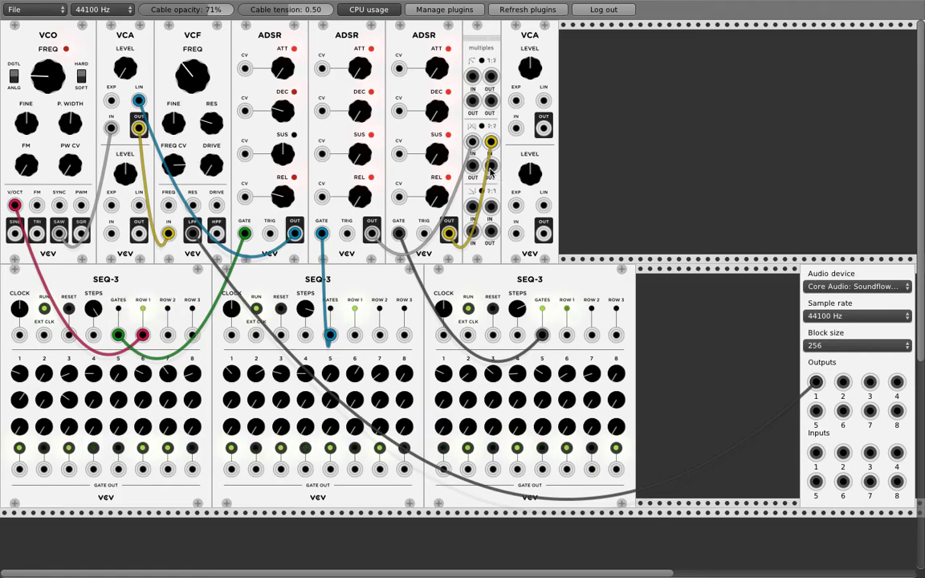
left_click_drag(491, 166, 515, 128)
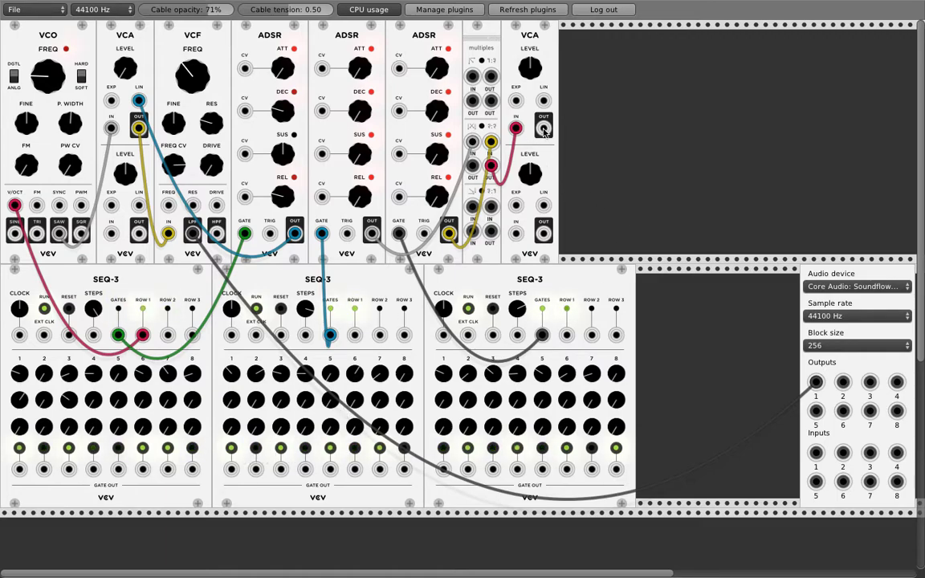
Step: Try patching the new VCA to audio output 2 and a reset link to the right SEQ-3, then remove both cables
left_click_drag(543, 127, 843, 382)
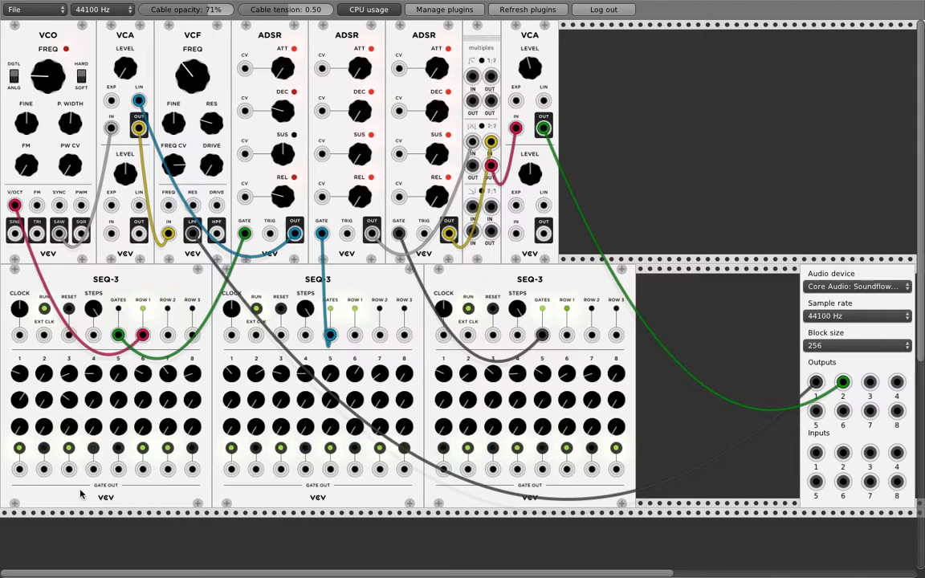
left_click_drag(20, 471, 279, 335)
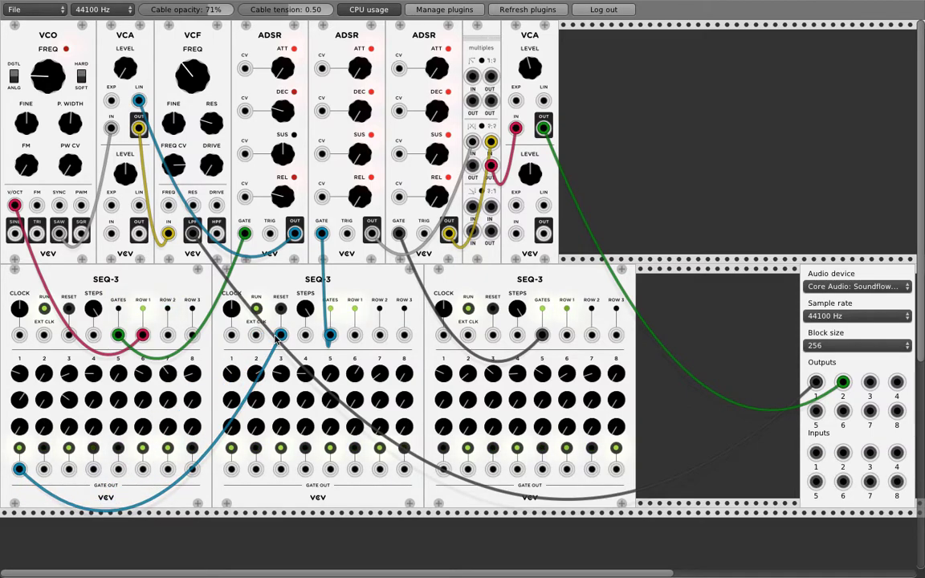
left_click_drag(280, 336, 490, 337)
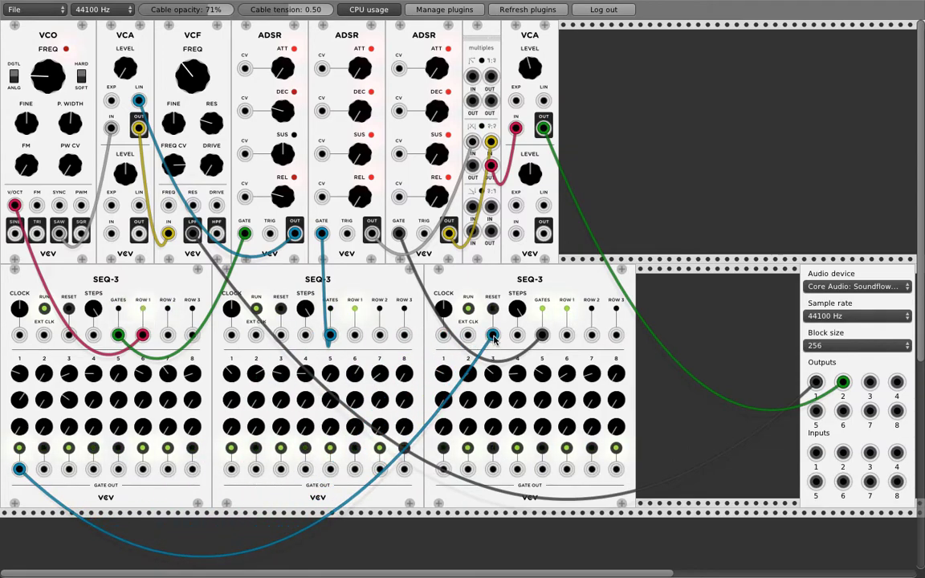
right_click(493, 337)
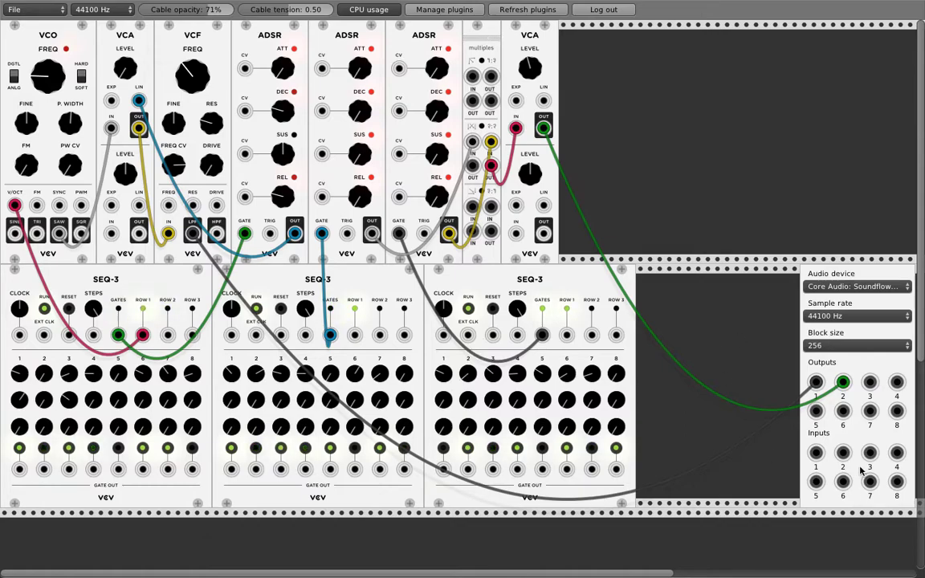
right_click(843, 382)
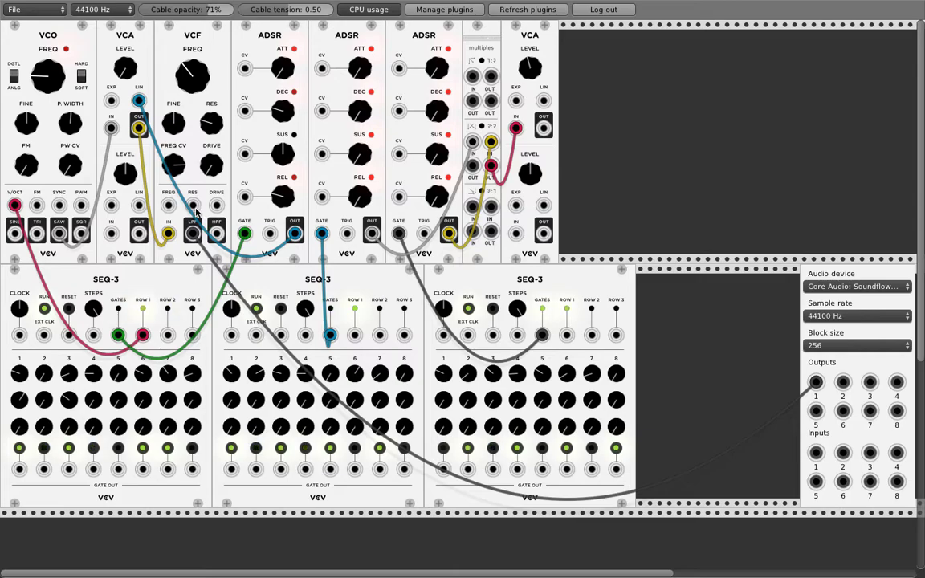
Step: Add an Audible Instruments Utilities module and slide it flush against the top-right VCA
right_click(588, 129)
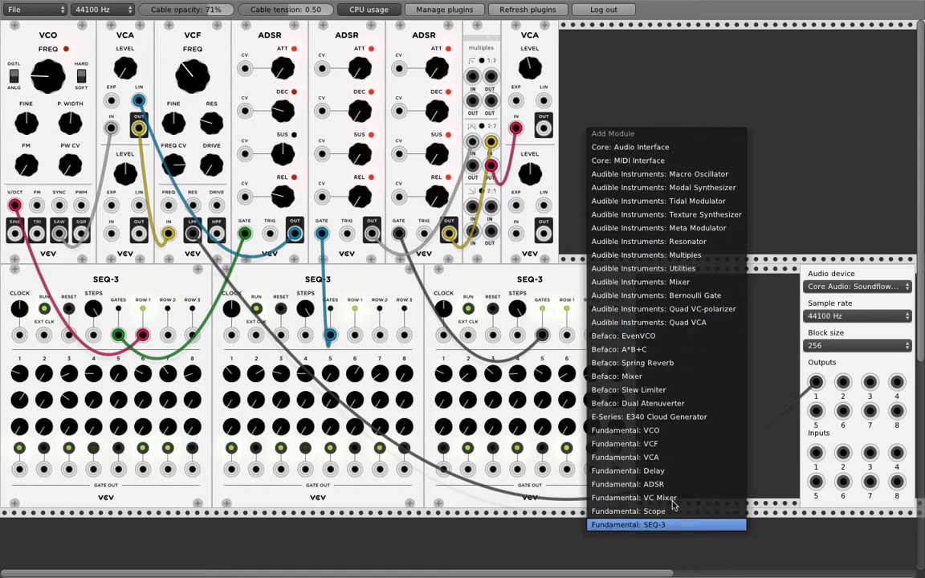
left_click(674, 273)
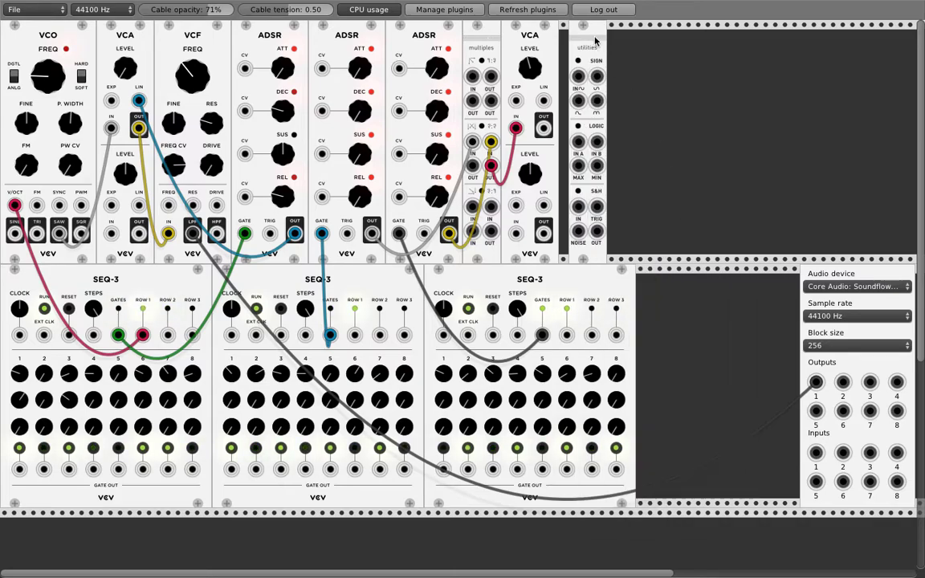
left_click_drag(592, 35, 583, 34)
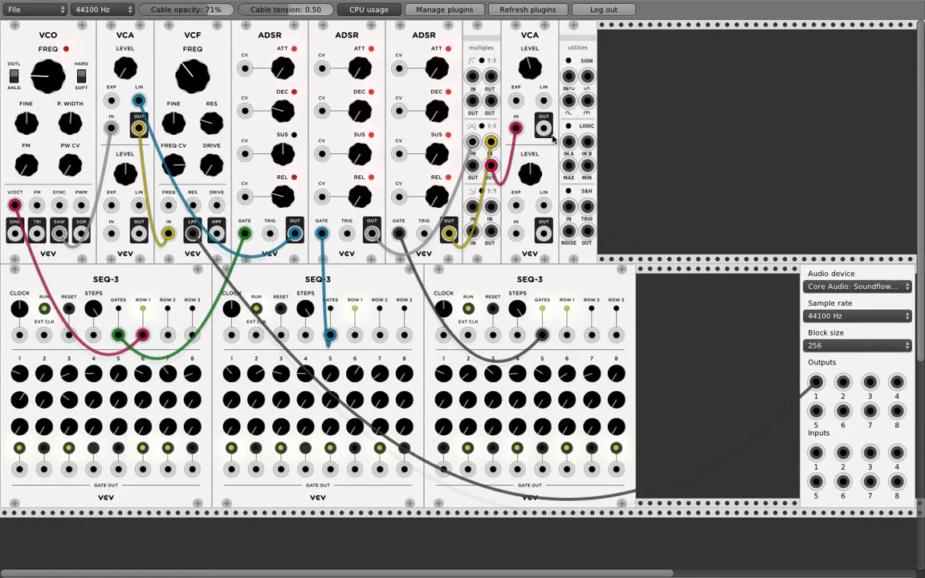
Step: Patch VCA OUT to S&H TRIG, VCO SINE to S&H IN, and S&H OUT to VCF FREQ
left_click_drag(544, 127, 569, 206)
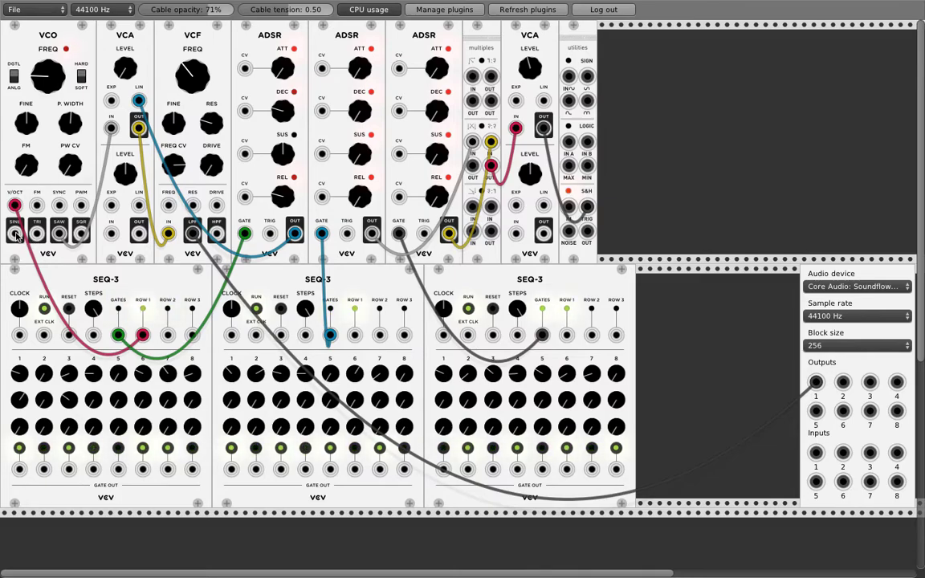
left_click_drag(16, 235, 568, 205)
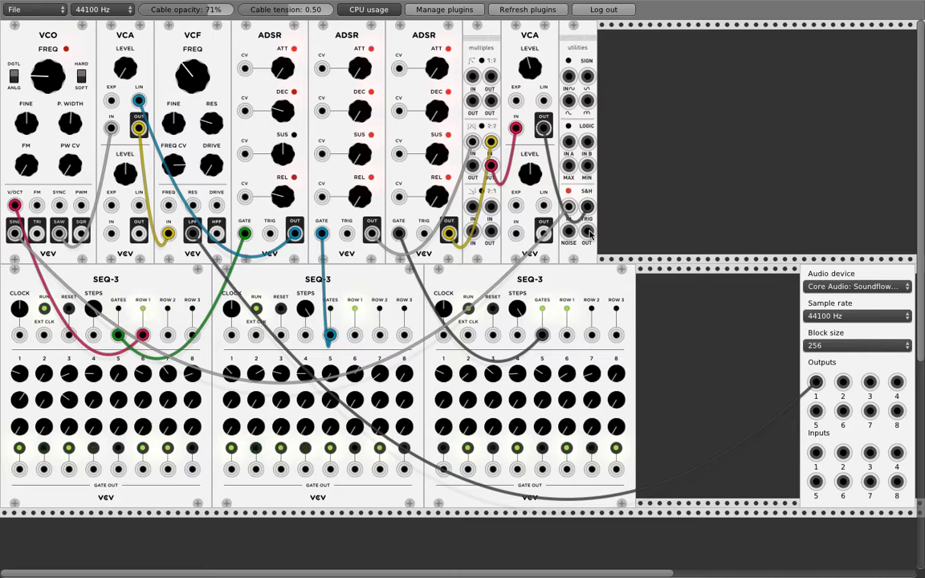
left_click_drag(589, 232, 170, 215)
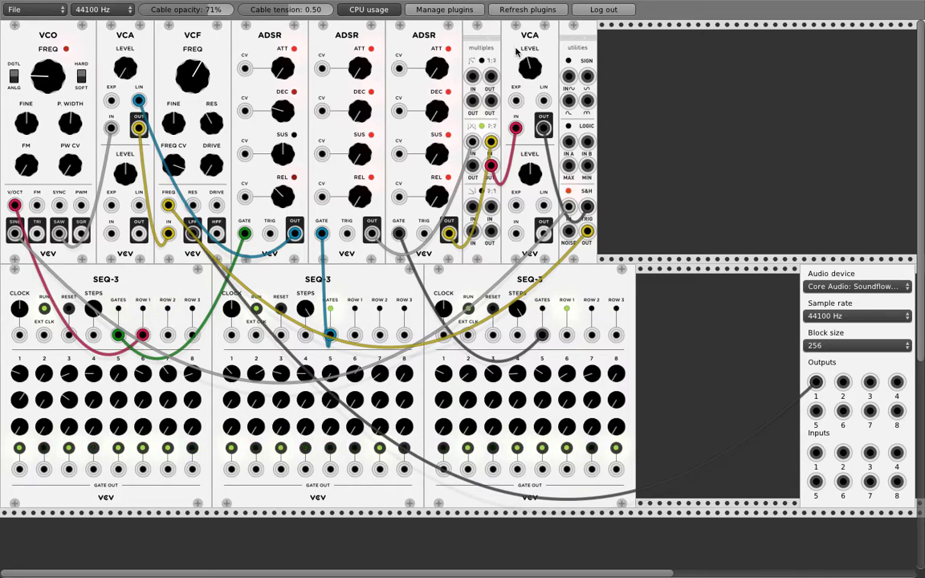
Step: Add a second Audible Instruments Utilities module beside the first
right_click(646, 93)
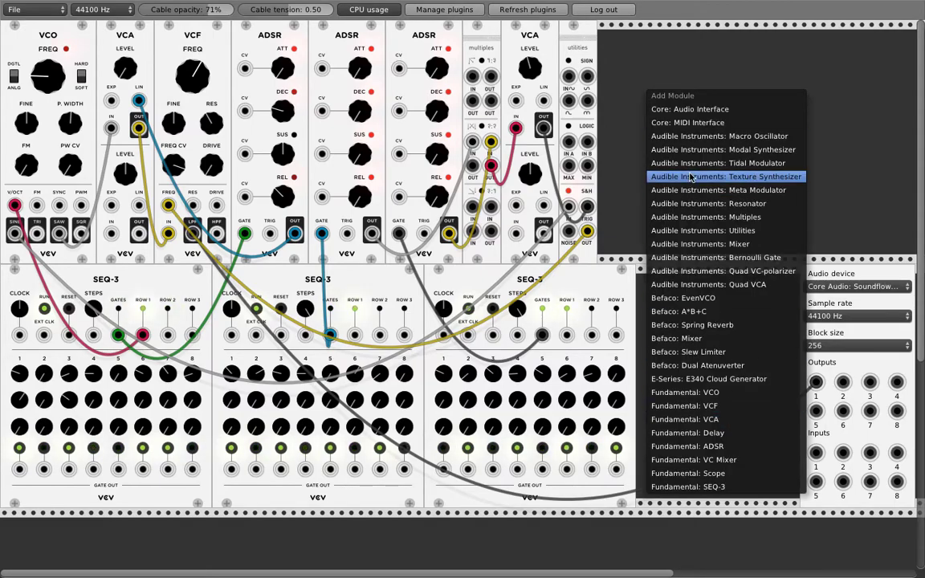
left_click(697, 230)
left_click_drag(654, 39, 626, 38)
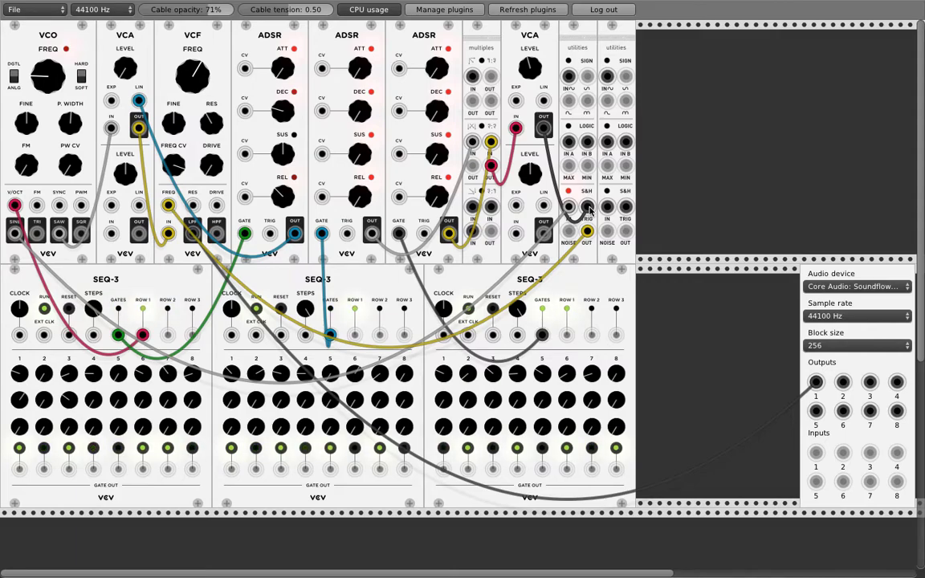
Step: Route the VCA output through the multiple to both S&H triggers and patch NOISE into the second S&H input
mouse_move(588, 210)
left_mouse_down()
mouse_move(513, 156)
mouse_move(468, 64)
mouse_move(546, 200)
mouse_move(587, 208)
left_mouse_up()
left_click_drag(472, 100, 626, 207)
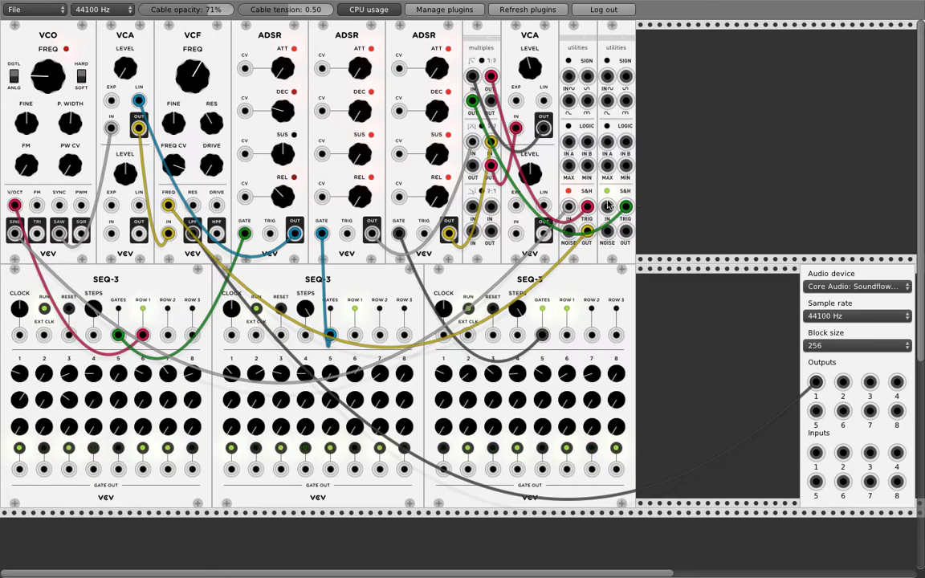
left_click_drag(607, 231, 610, 208)
Step: Add a Befaco Dual Atenuverter and cable the second S&H OUT into its lower input
right_click(661, 154)
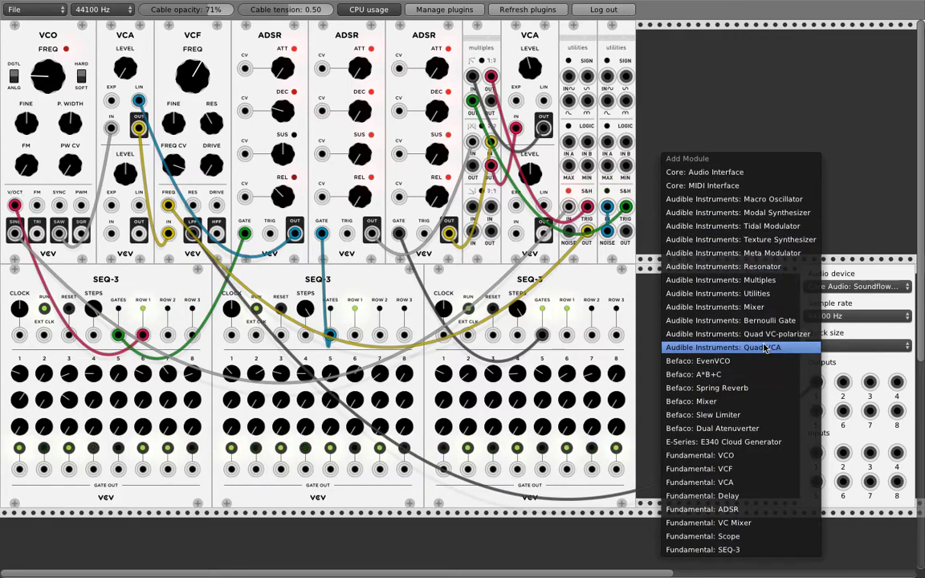
left_click(710, 431)
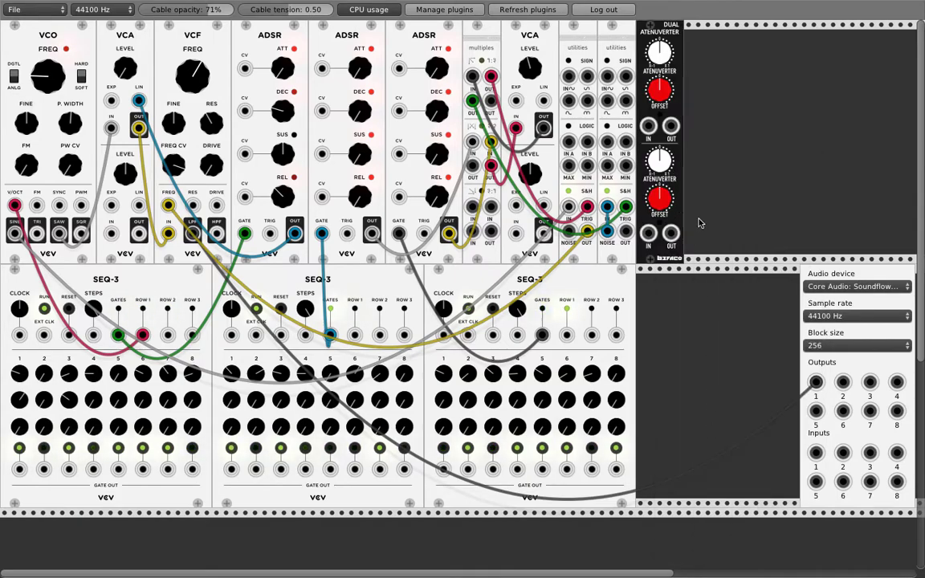
left_click_drag(626, 233, 652, 241)
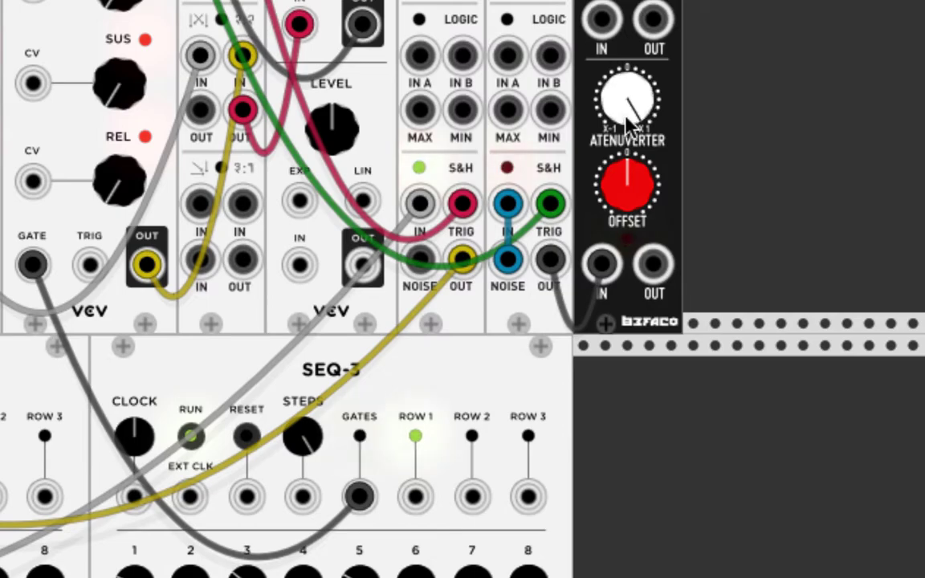
Step: Adjust the lower atenuverter amount slightly clockwise and nudge the lower offset, leaving both near zero
left_click_drag(628, 121, 636, 92)
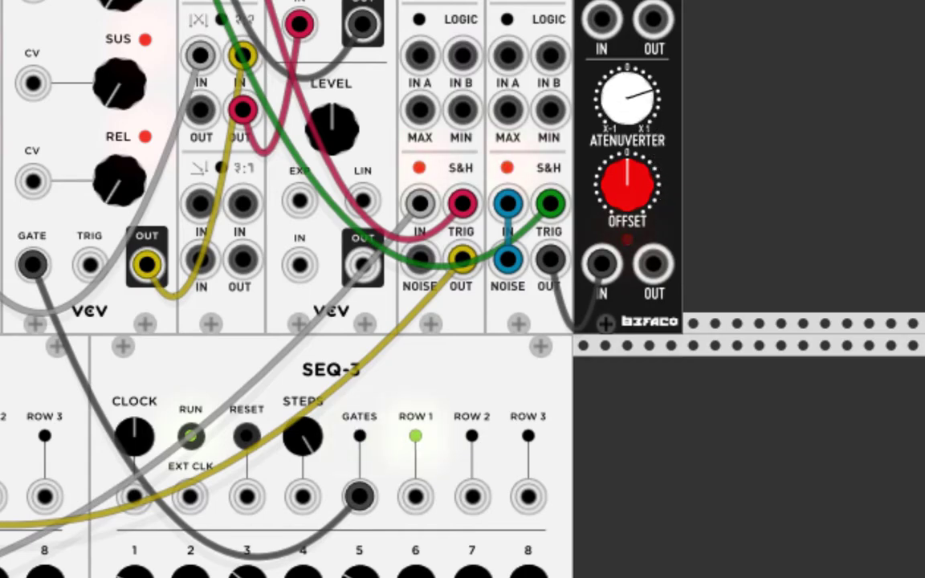
left_click_drag(637, 92, 642, 129)
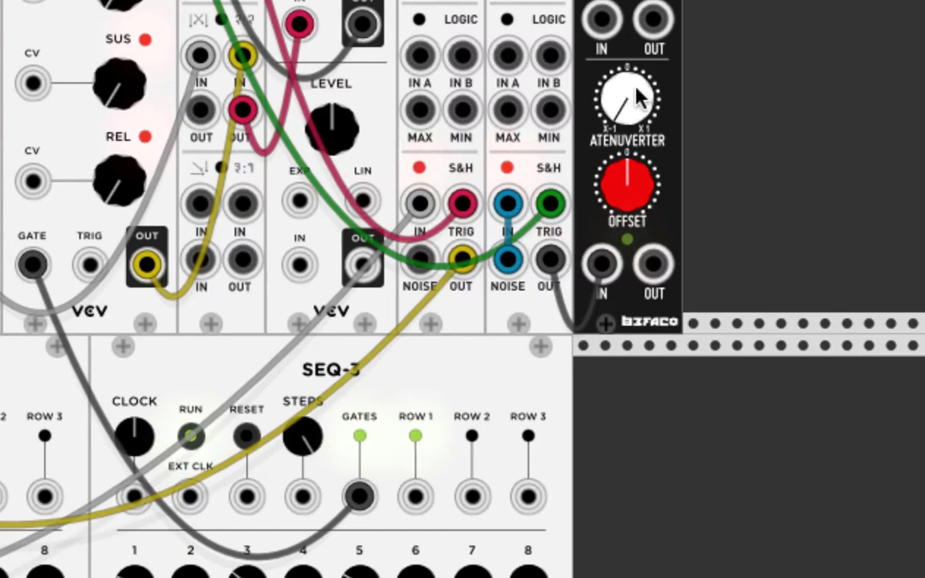
left_click_drag(627, 100, 627, 81)
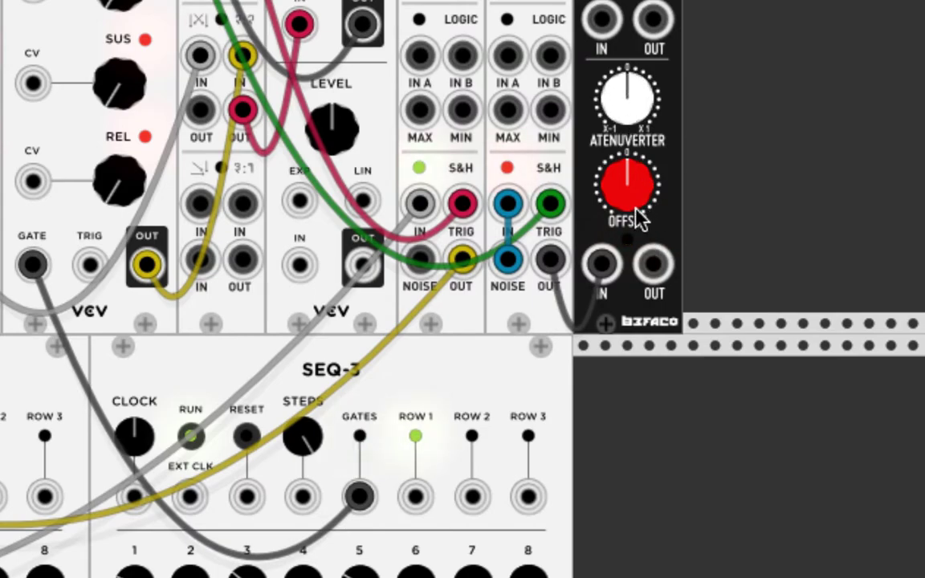
left_click_drag(636, 211, 636, 218)
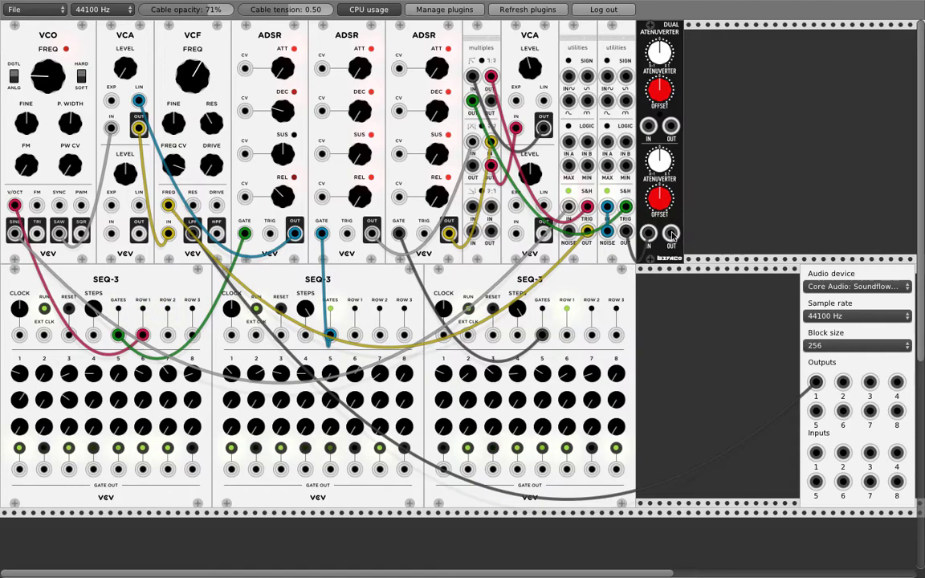
Step: Patch the Dual Atenuverter's lower OUT into the VCF RES input and nudge the atenuverter slightly right
left_click_drag(673, 235, 199, 215)
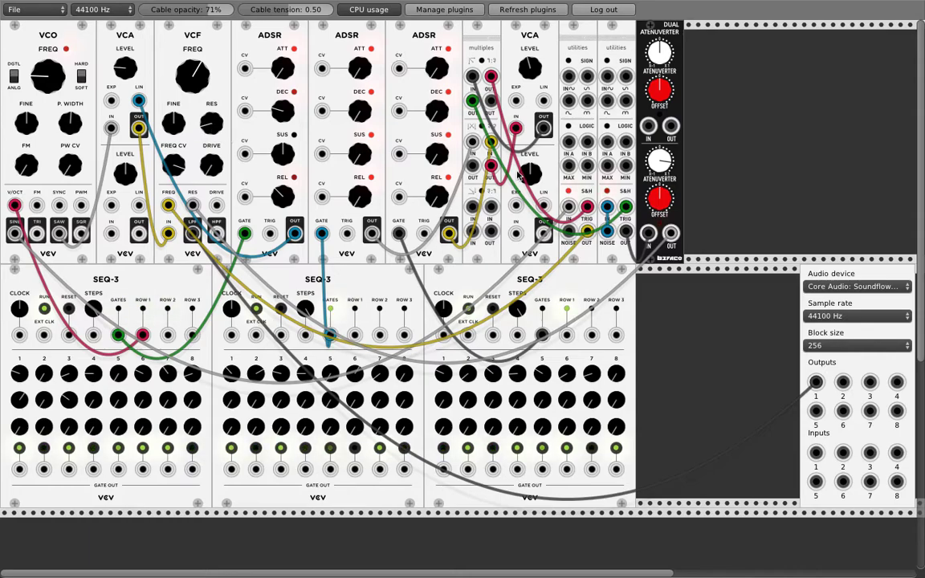
left_click_drag(658, 171, 669, 170)
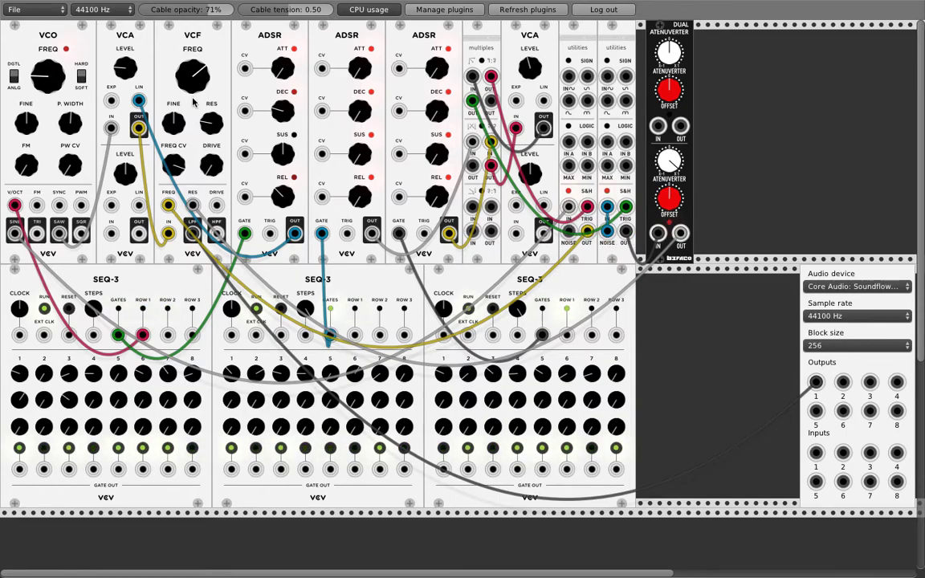
Step: Turn the VCF FREQ knob down, then back up to retune the base cutoff
left_click_drag(198, 81, 197, 106)
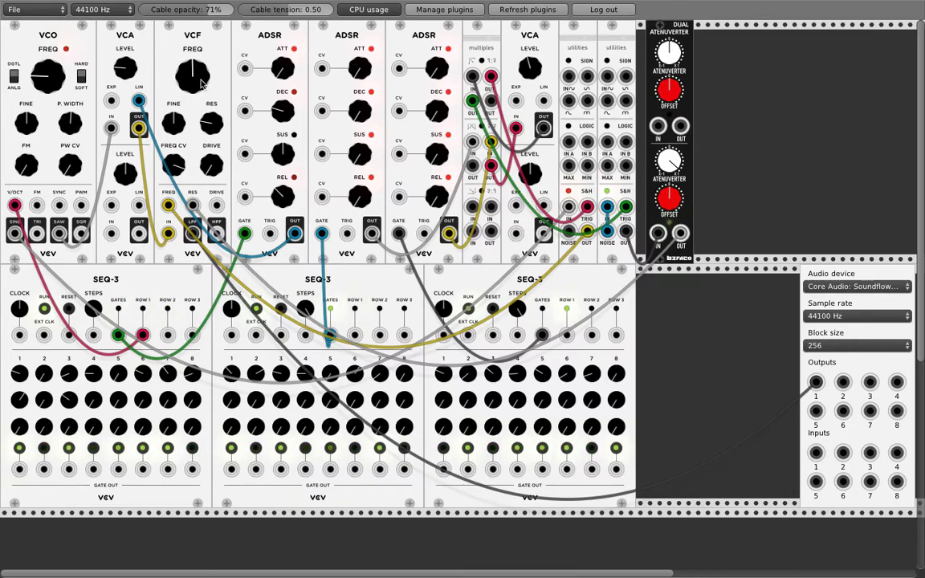
left_click_drag(201, 84, 201, 72)
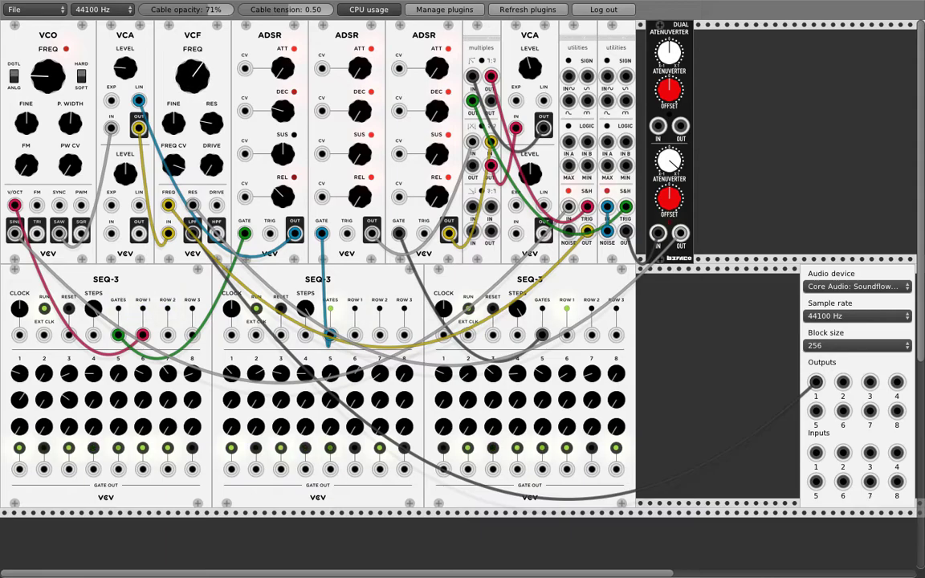